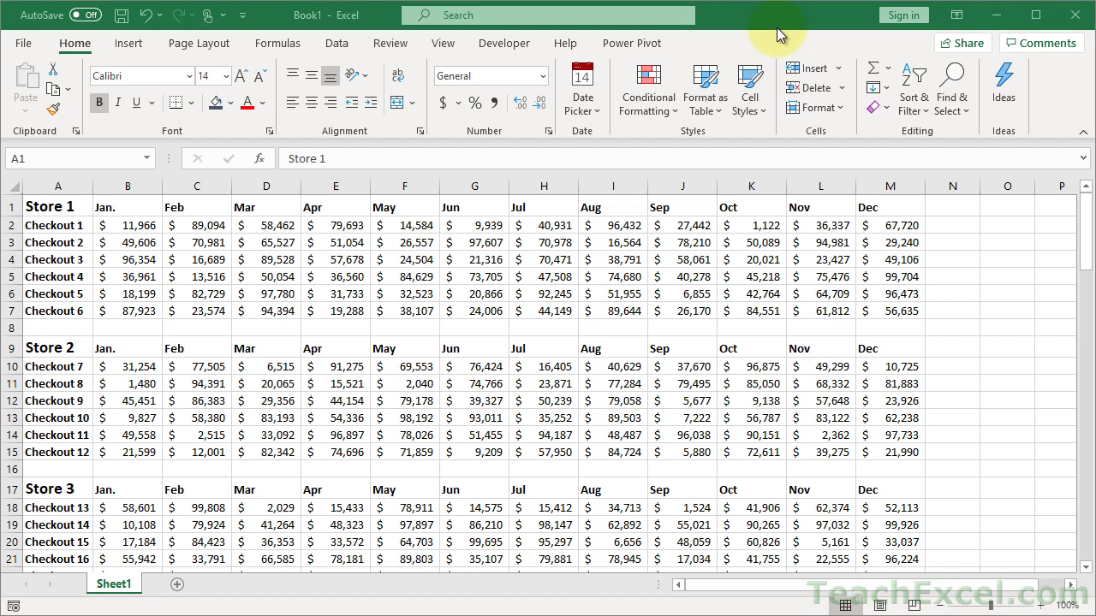
Select A1, zoom out to 56% then in to 122%, and scroll back to Store 1 at A1
click(59, 207)
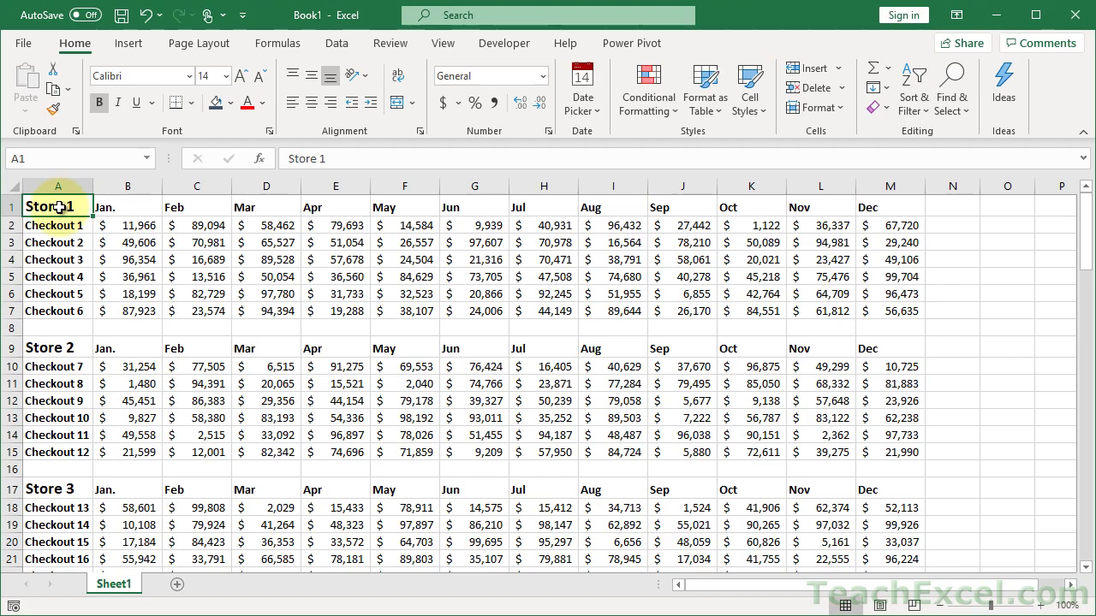
scroll(220, 332, down, 20)
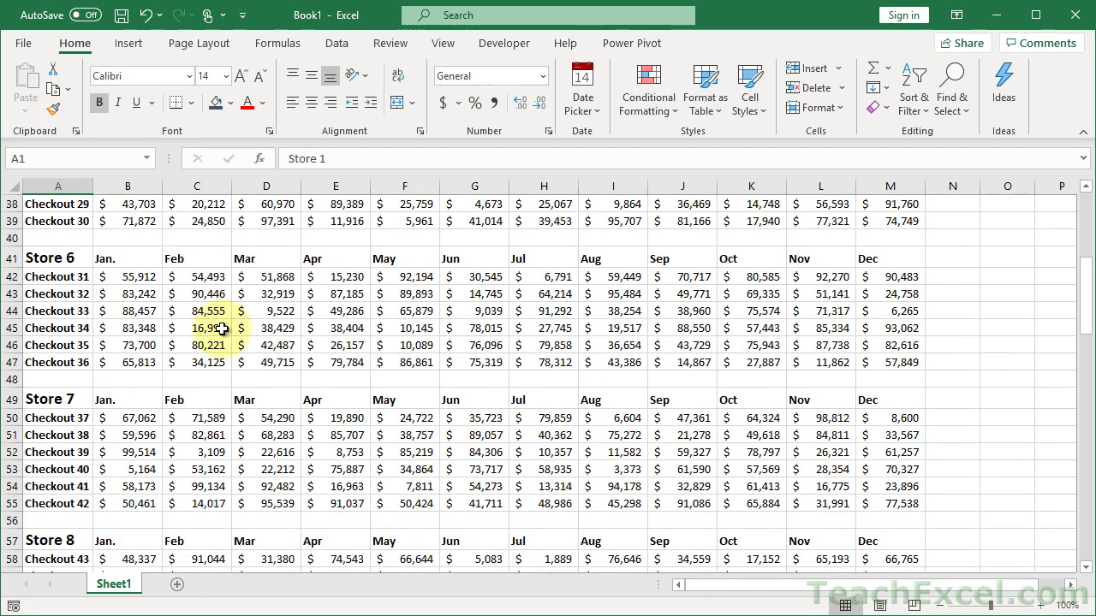
scroll(221, 328, up, 20)
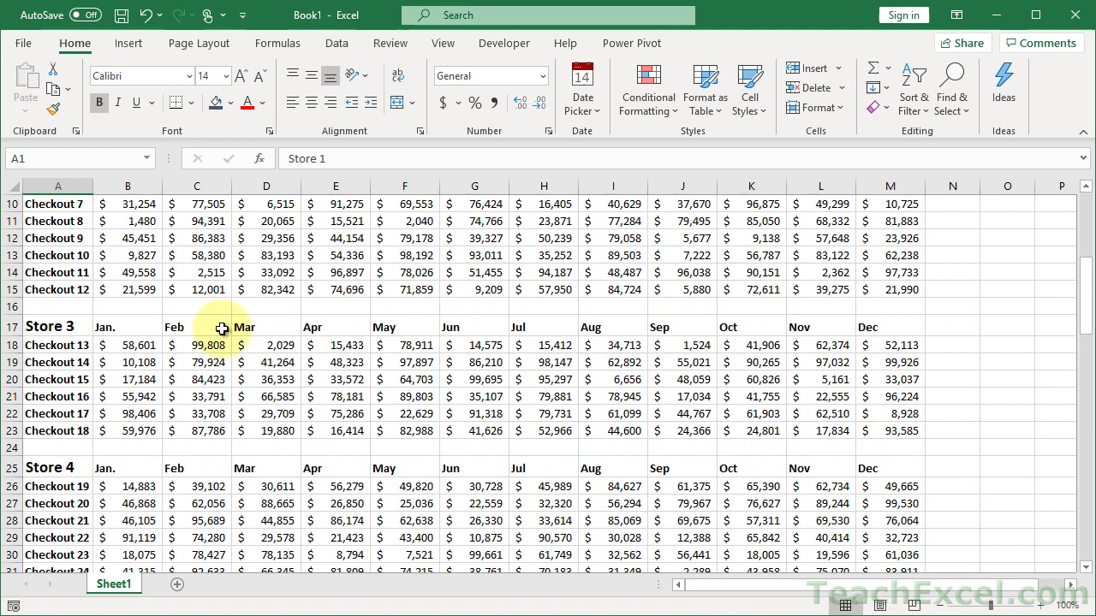
scroll(221, 328, up, 3)
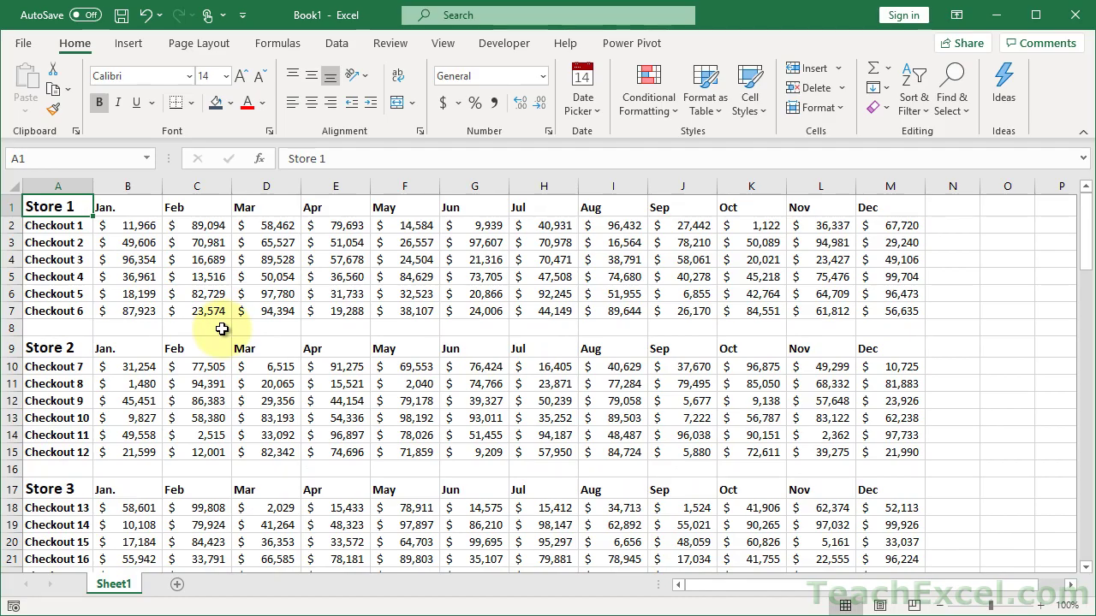
scroll(221, 329, down, 4)
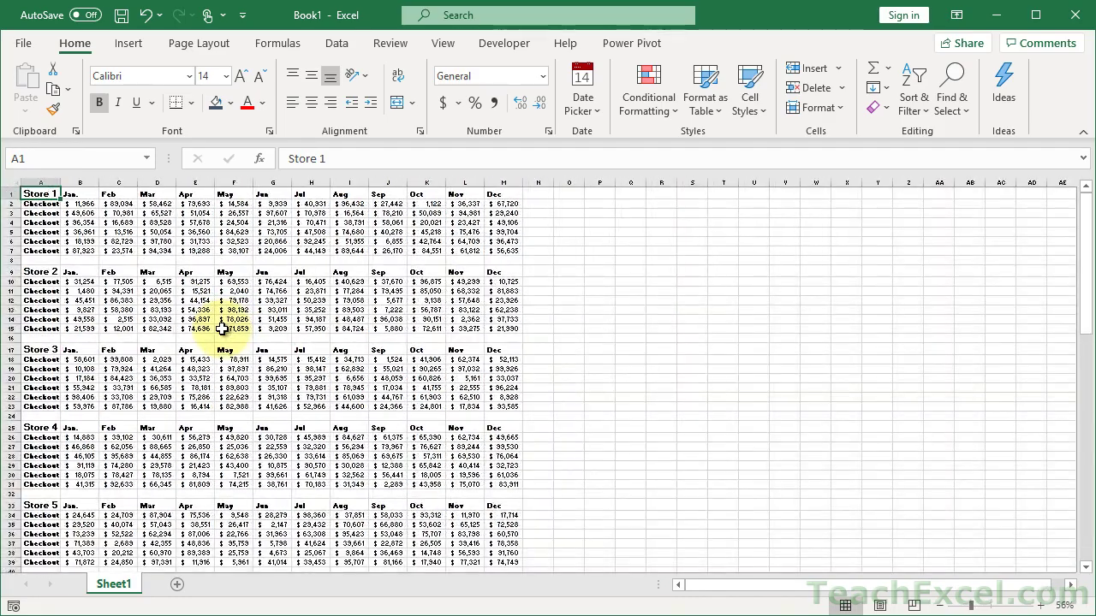
scroll(221, 329, up, 6)
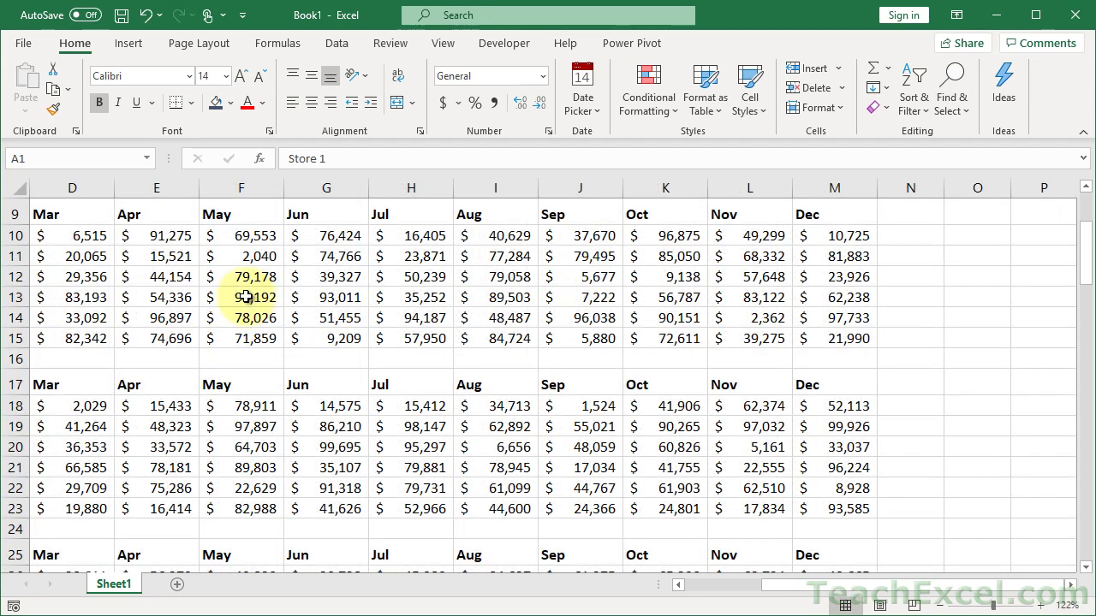
scroll(246, 297, left, 3)
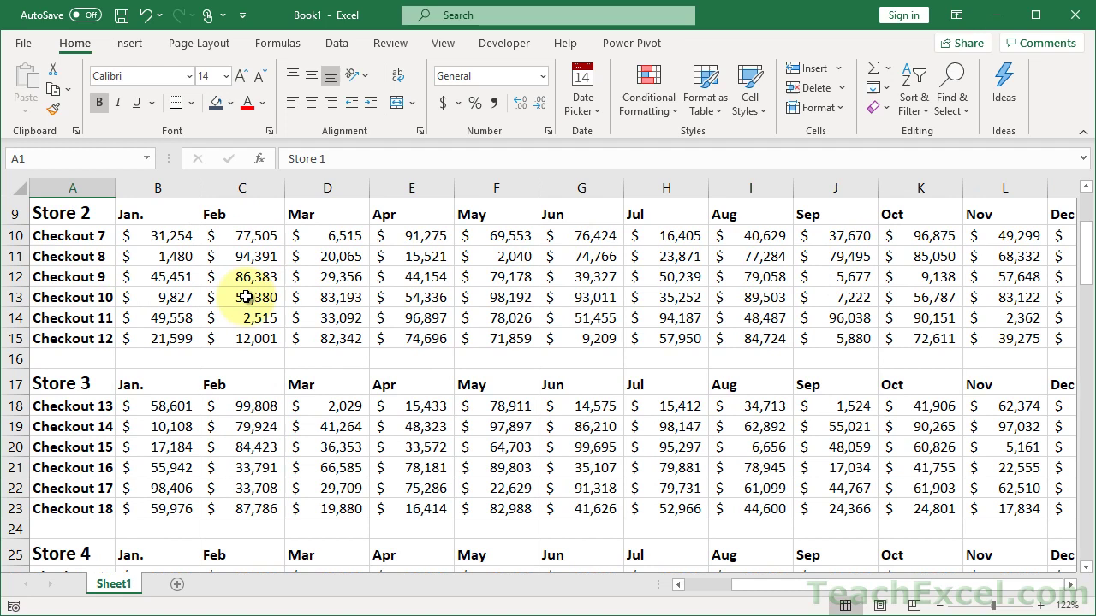
scroll(245, 297, up, 3)
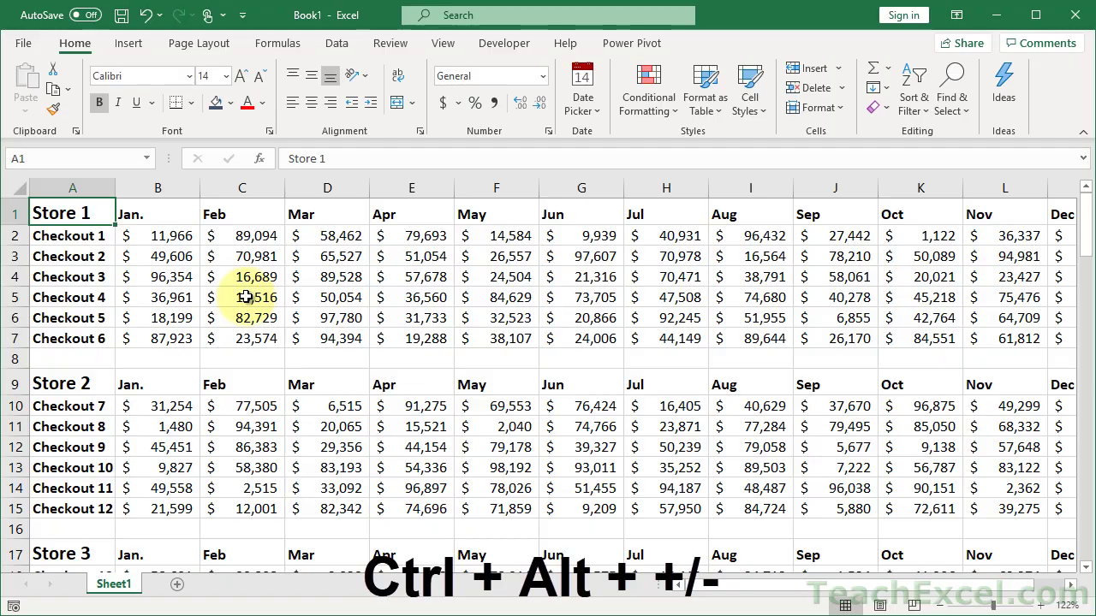
Step the zoom in and out with Ctrl+Alt+= and Ctrl+Alt+- until it settles at 145%
key(ctrl+alt+plus)
key(ctrl+alt+plus)
key(ctrl+alt+plus)
key(ctrl+alt+plus)
key(ctrl+alt+minus)
key(ctrl+alt+minus)
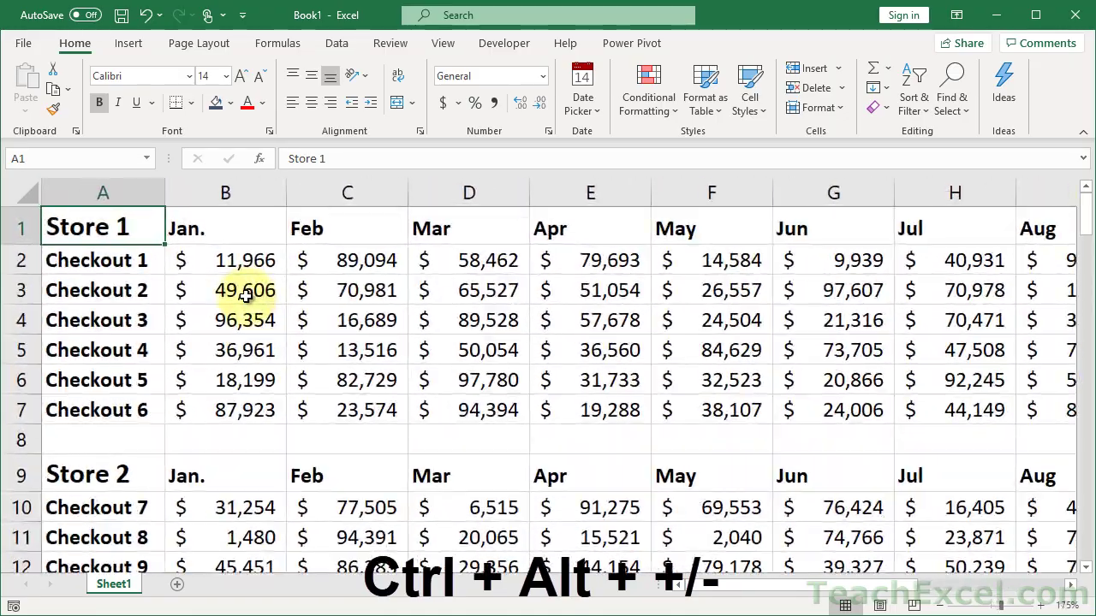
key(ctrl+alt+minus)
key(ctrl+alt+minus)
key(ctrl+alt+minus)
key(ctrl+alt+minus)
key(ctrl+alt+minus)
key(ctrl+alt+minus)
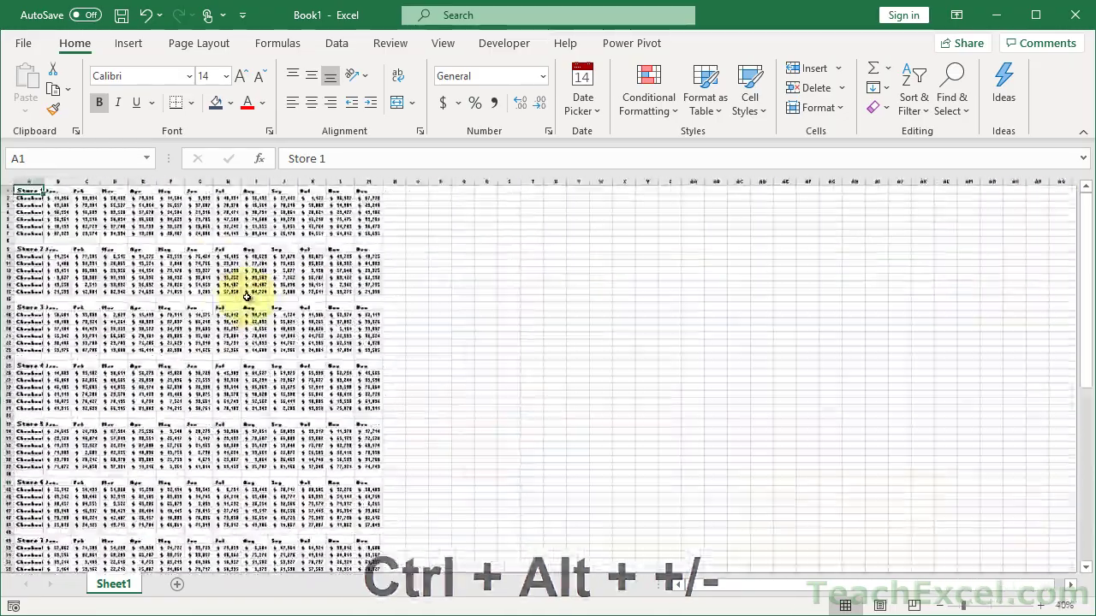
key(ctrl+alt+plus)
key(ctrl+alt+plus)
key(ctrl+alt+plus)
key(ctrl+alt+plus)
key(ctrl+alt+plus)
key(ctrl+alt+plus)
key(ctrl+alt+plus)
key(ctrl+alt+plus)
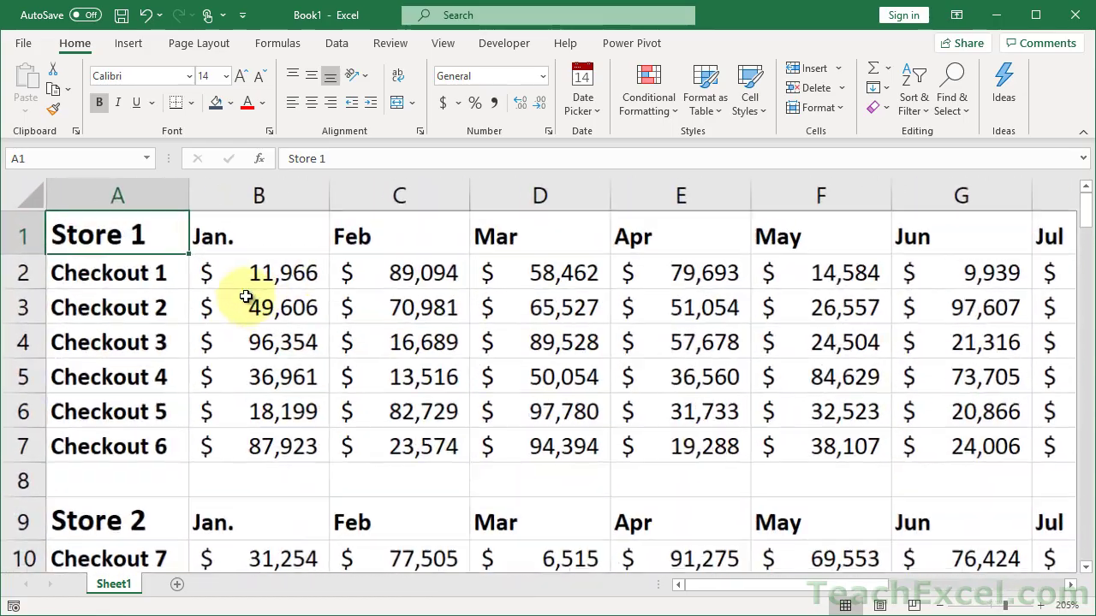
key(ctrl+alt+minus)
key(ctrl+alt+minus)
key(ctrl+alt+minus)
key(ctrl+alt+minus)
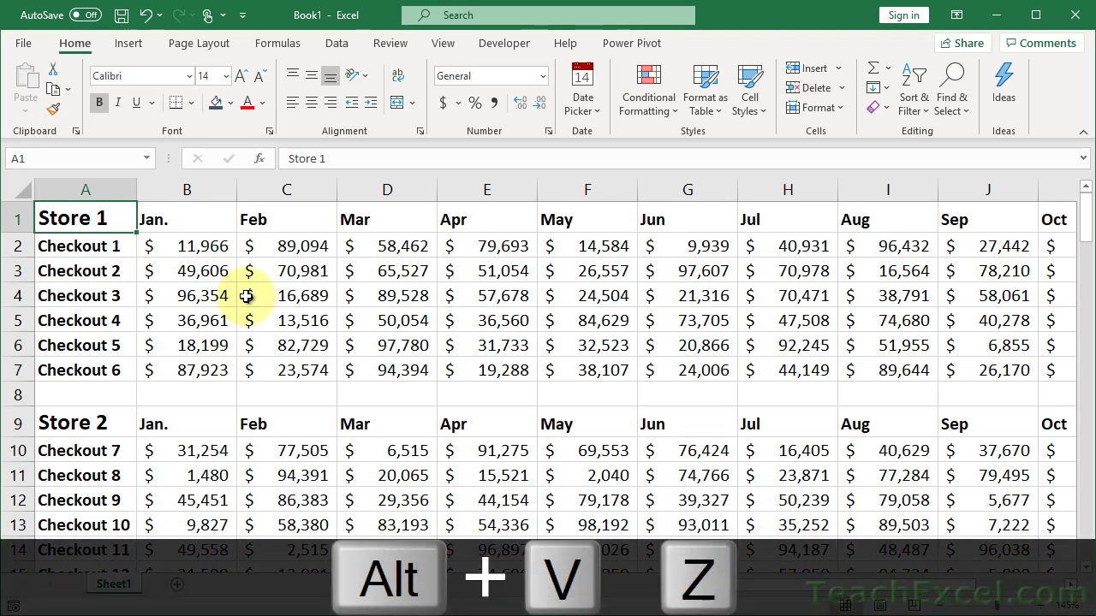
Open the Zoom dialog via Alt, V, Z, close it, then reopen it via Alt, W, Q
key(alt)
key(v)
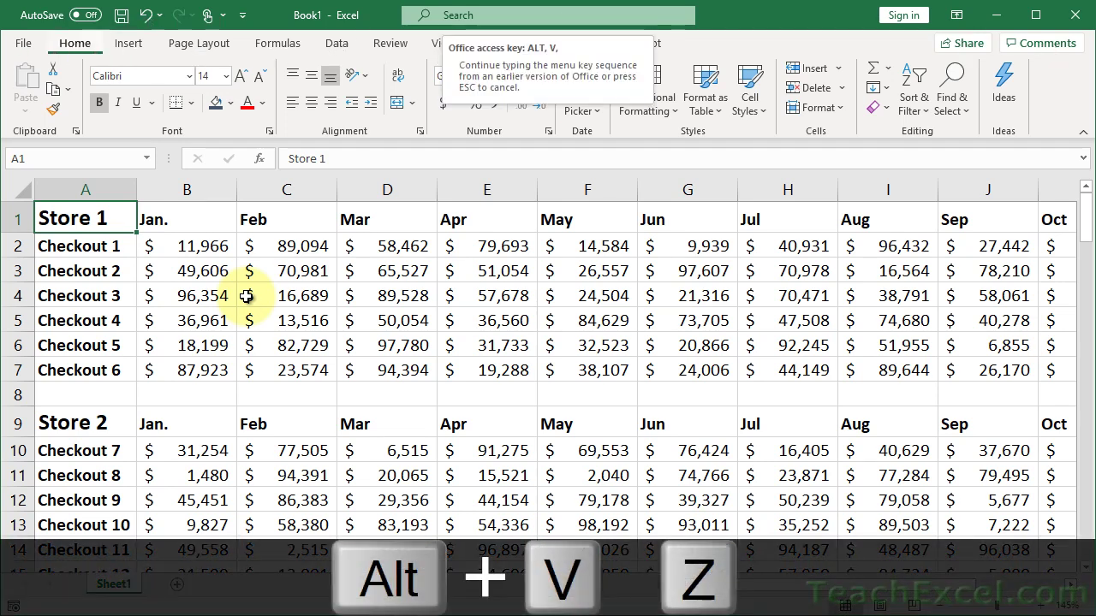
key(z)
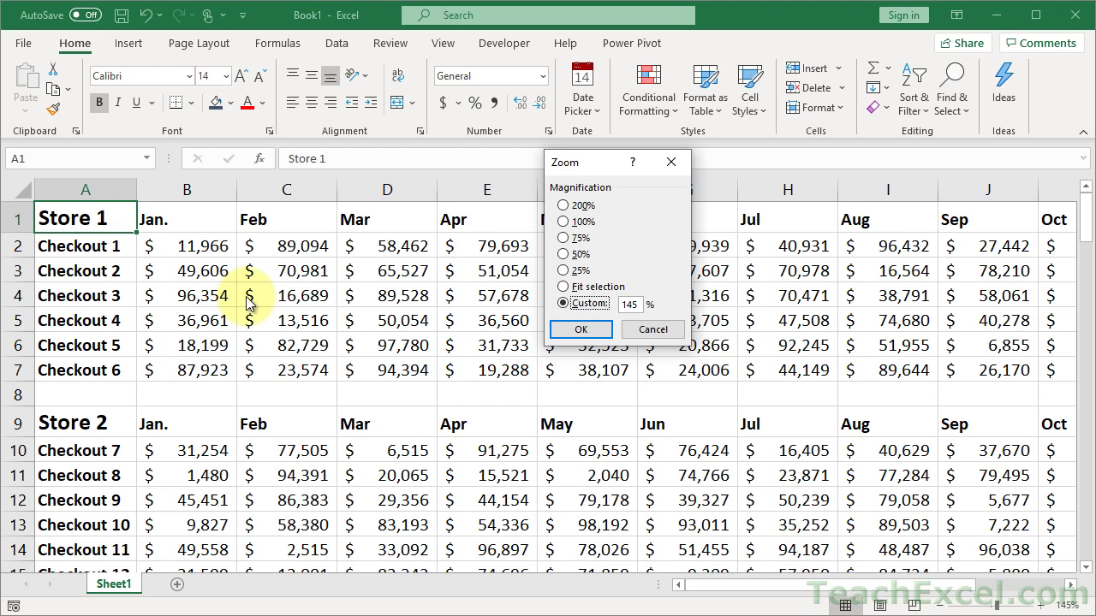
key(Escape)
key(alt)
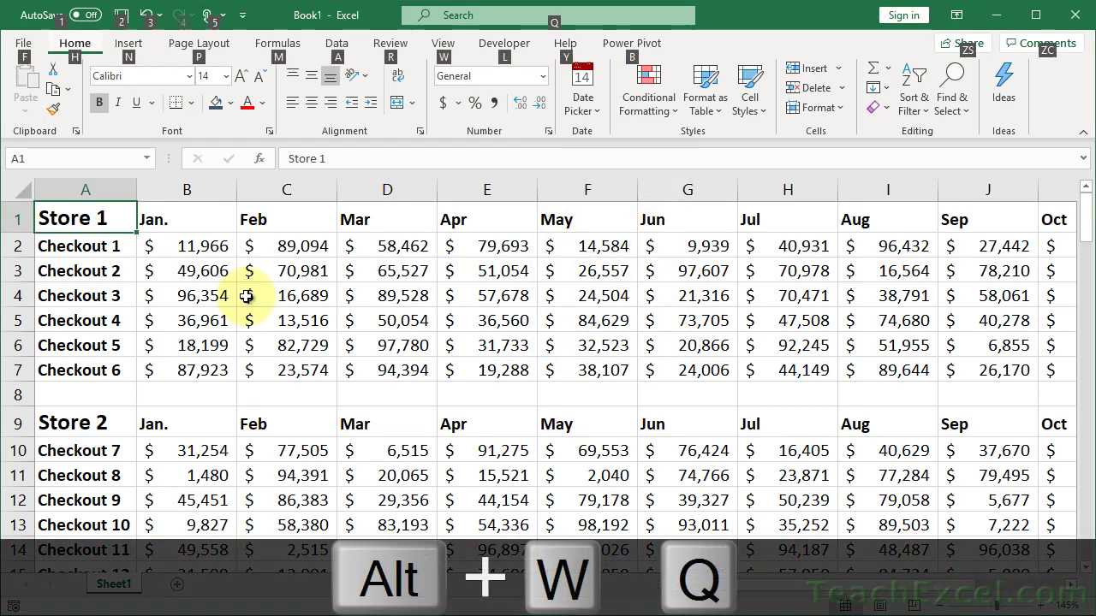
key(w)
key(q)
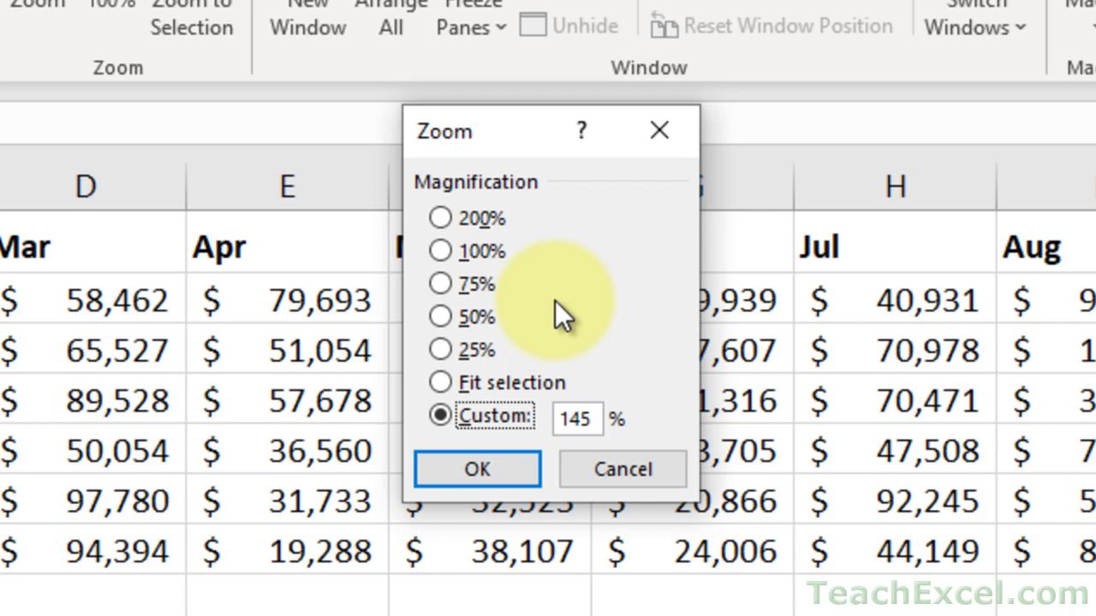
In the Zoom dialog, try the 100% option, then switch to Fit selection
key(alt+1)
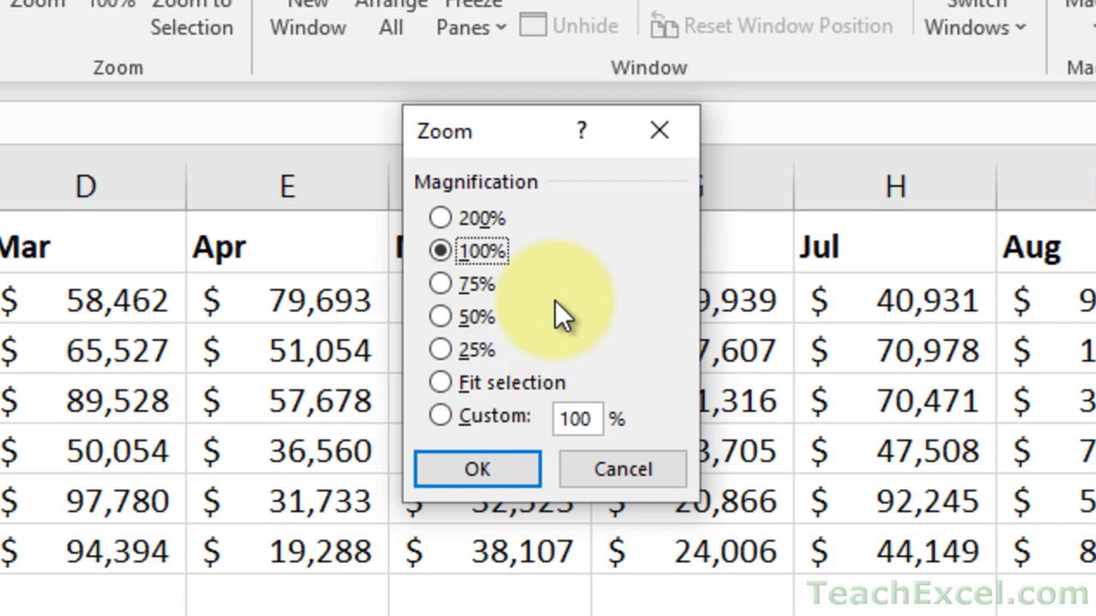
key(alt+f)
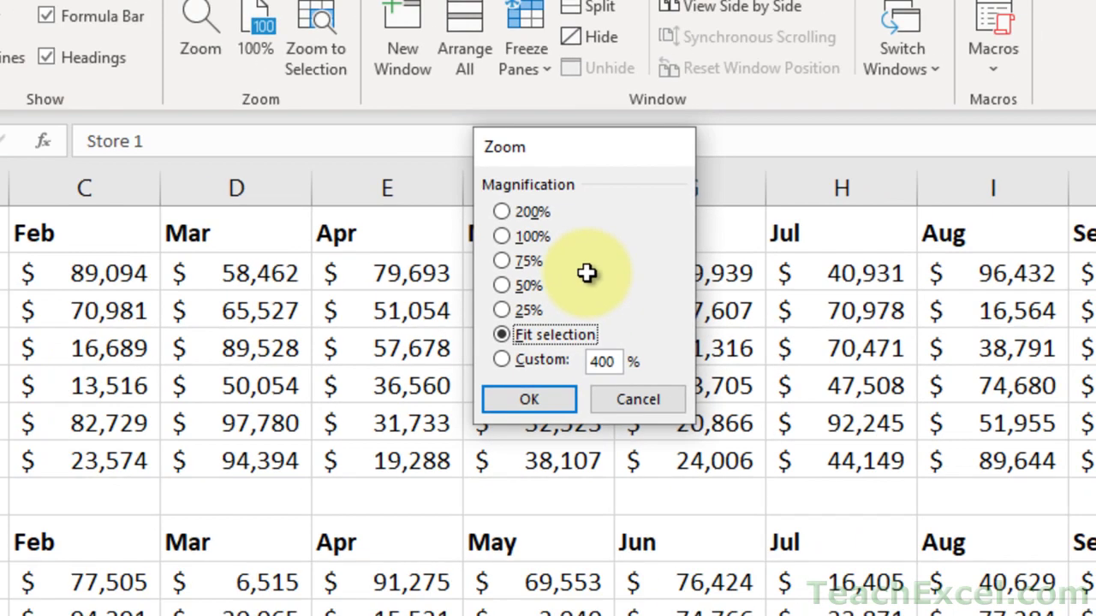
Dismiss the Zoom dialog, zoom in to 221%, then reset the sheet to 100%
key(Return)
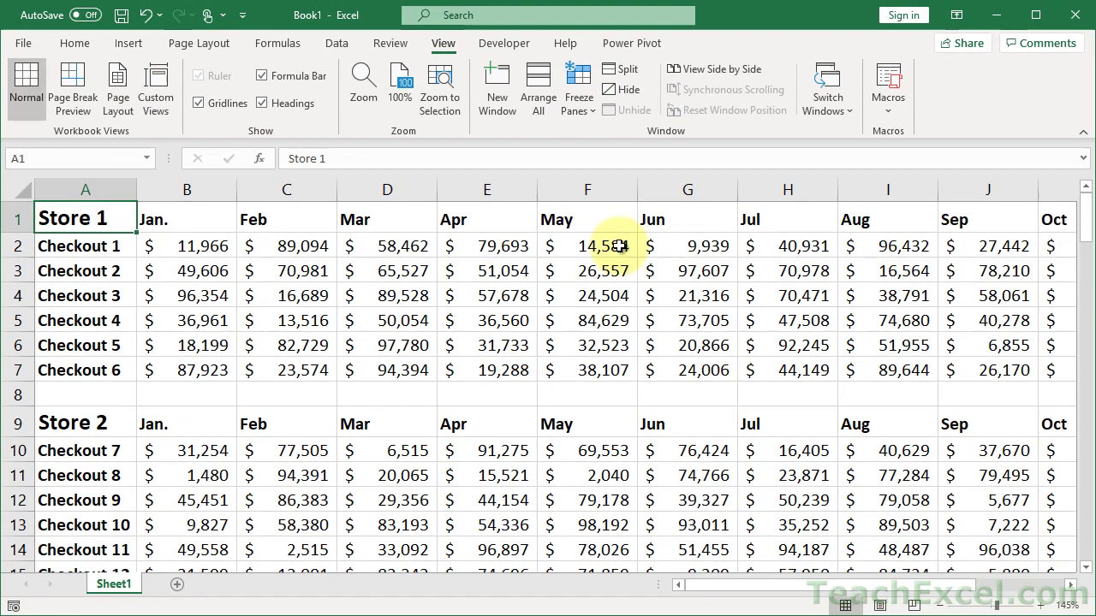
scroll(355, 343, up, 5)
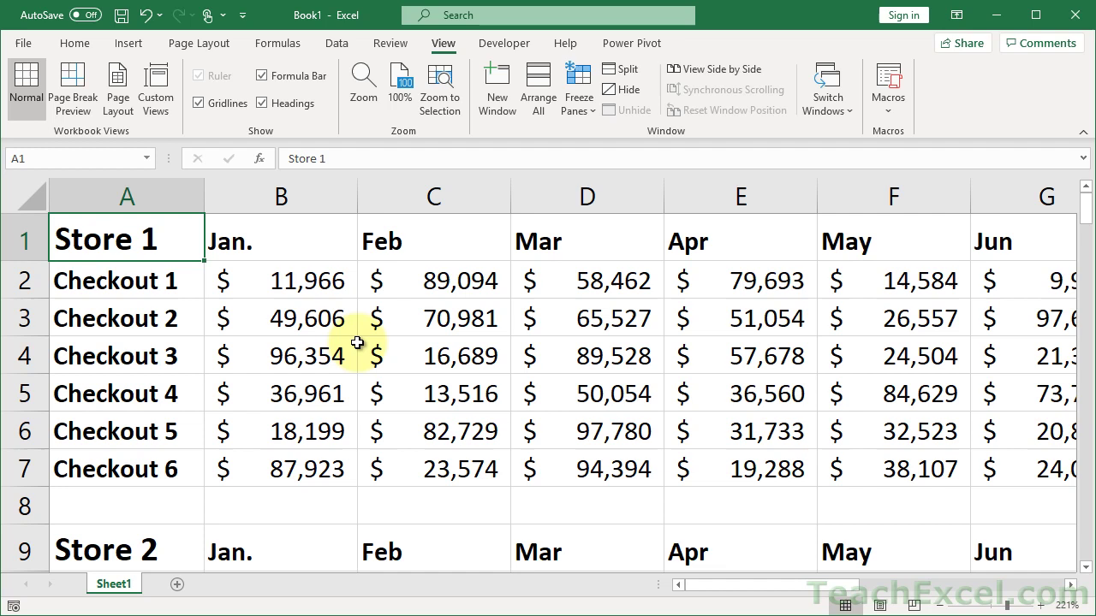
key(alt+w)
key(q)
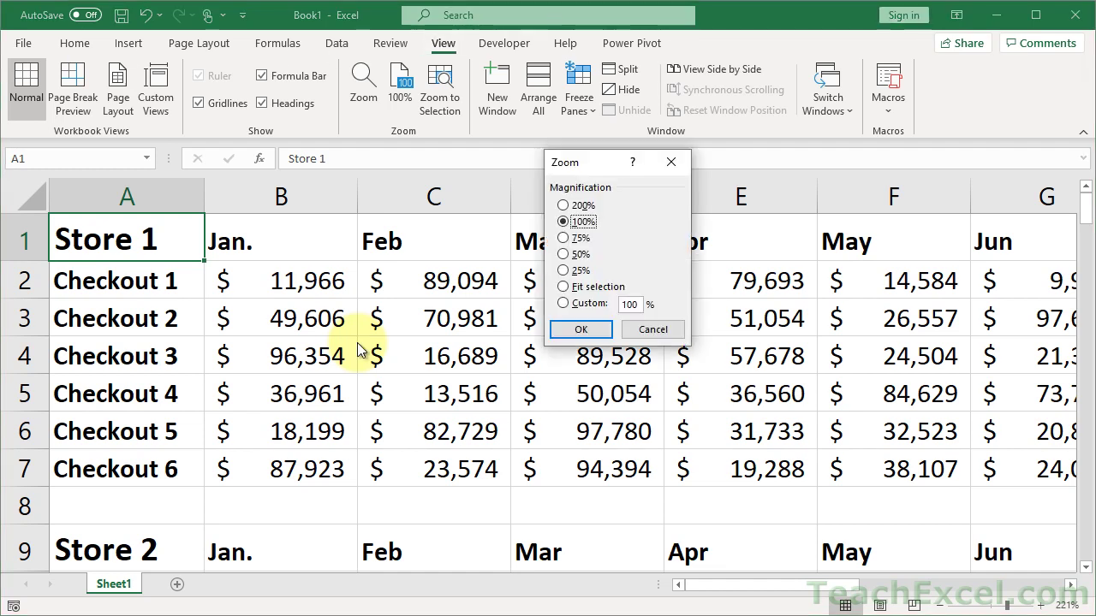
key(Return)
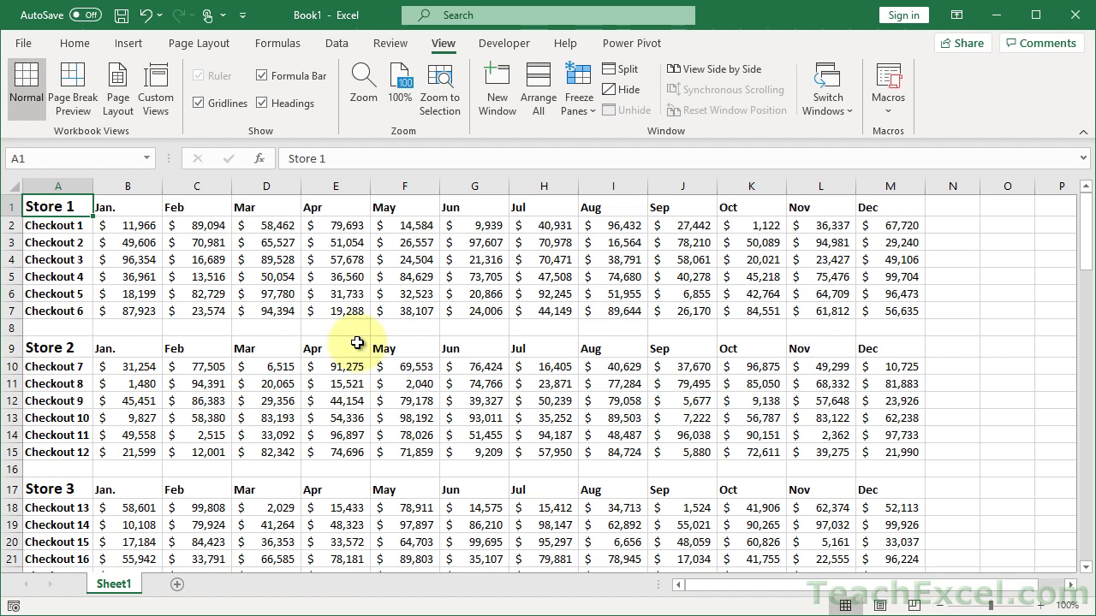
scroll(432, 330, down, 3)
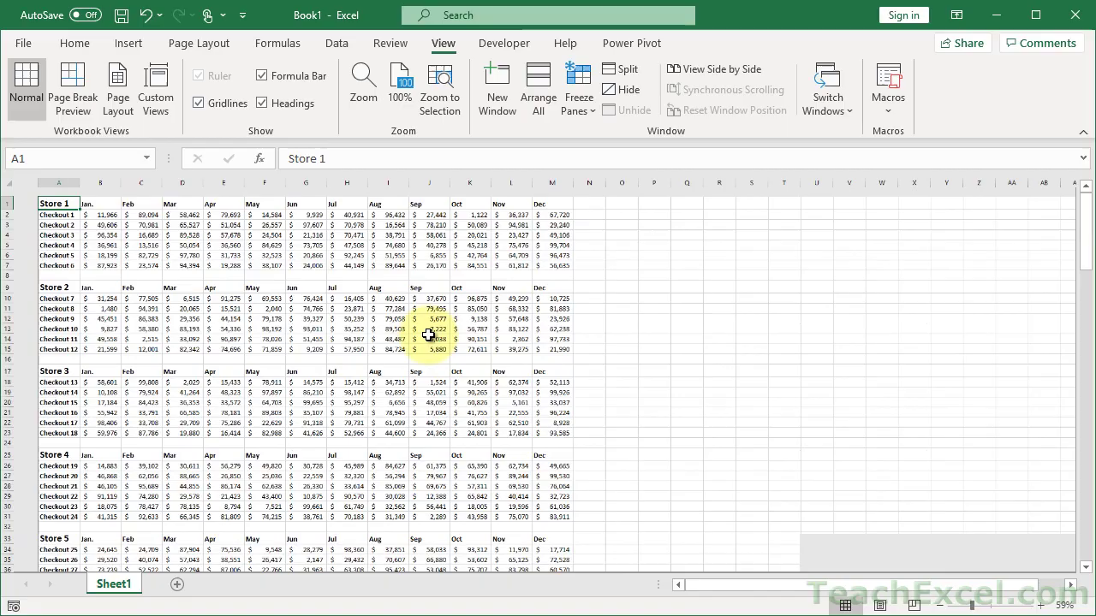
scroll(428, 335, down, 11)
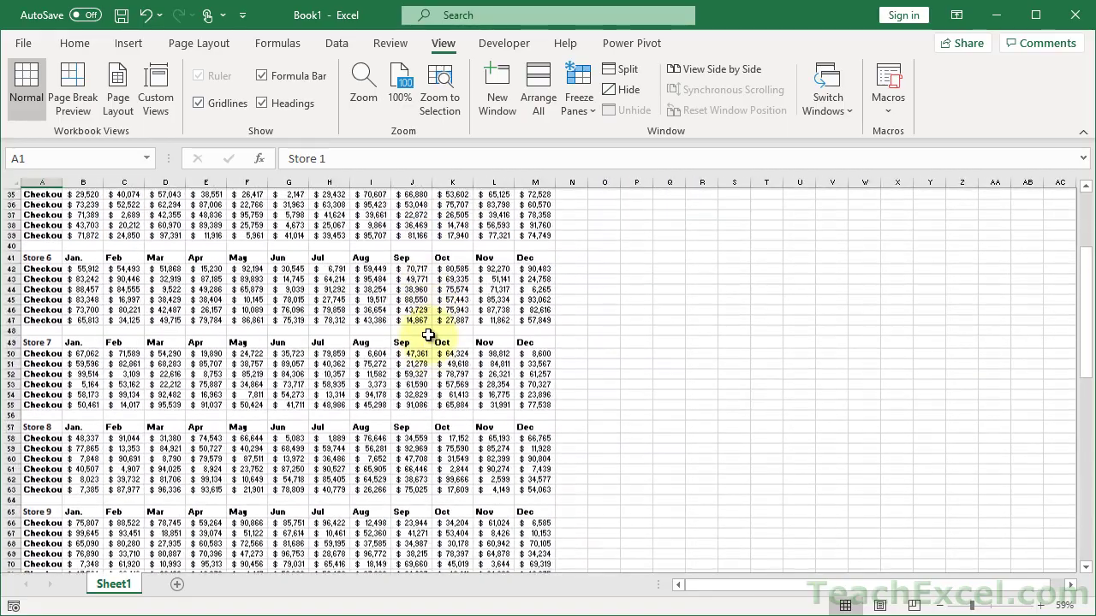
scroll(428, 334, down, 1)
scroll(428, 335, up, 12)
scroll(428, 335, down, 13)
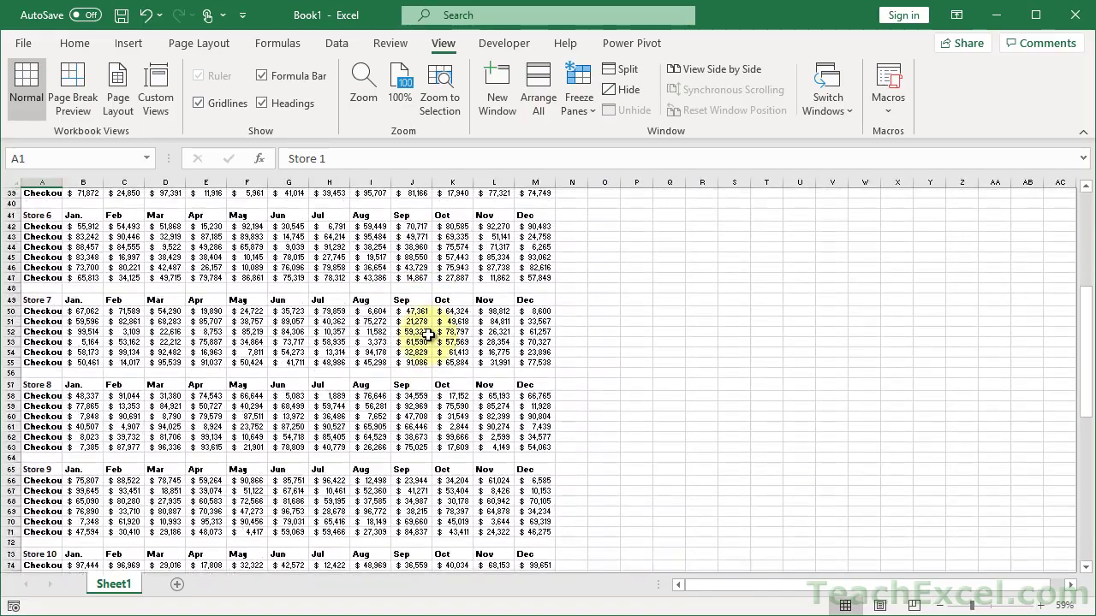
scroll(428, 334, down, 9)
scroll(428, 335, up, 14)
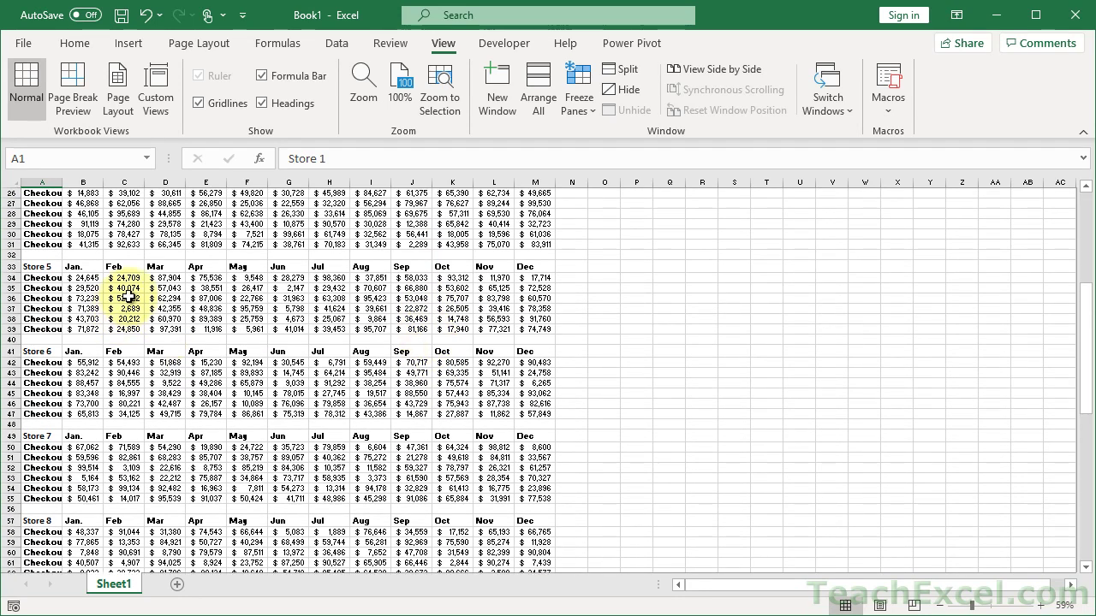
Select the Store 5 block from C36, fit it to the window at 115%, then zoom out to about 62%
click(127, 297)
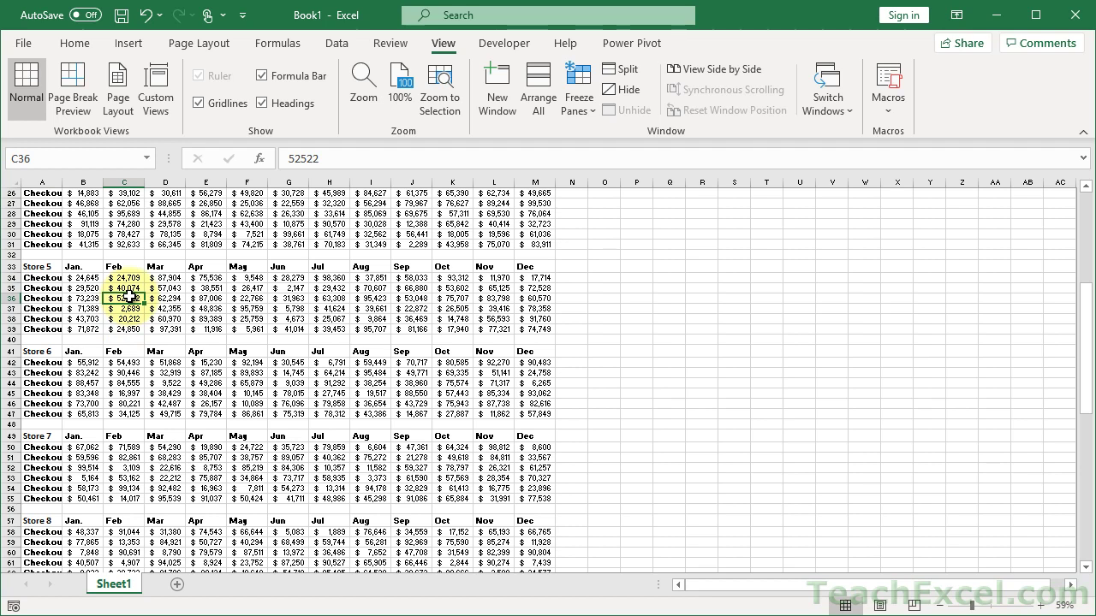
key(ctrl+a)
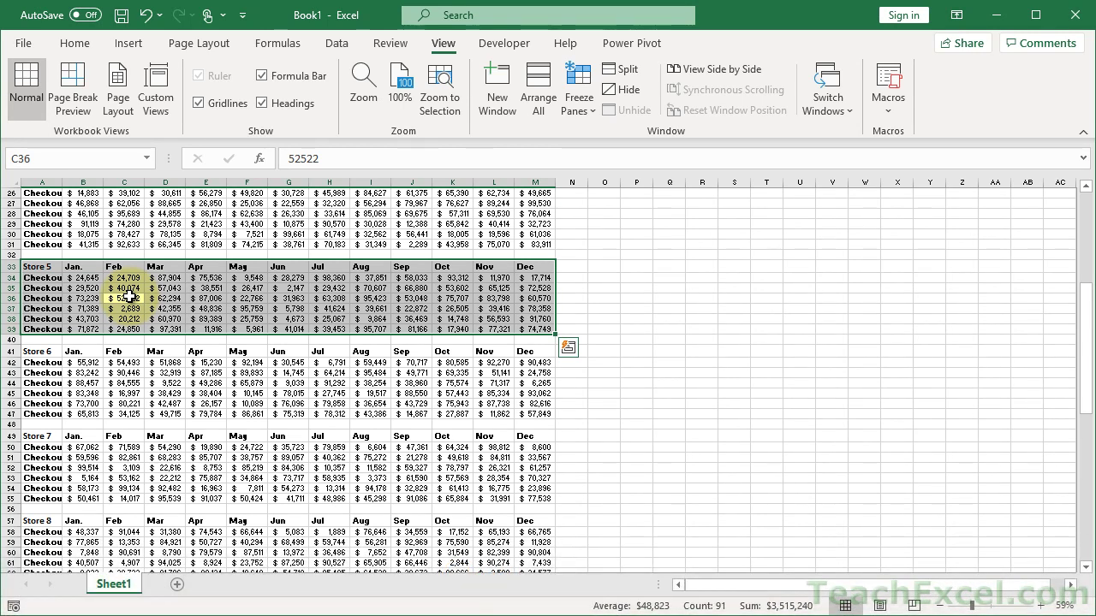
key(alt+w)
key(q)
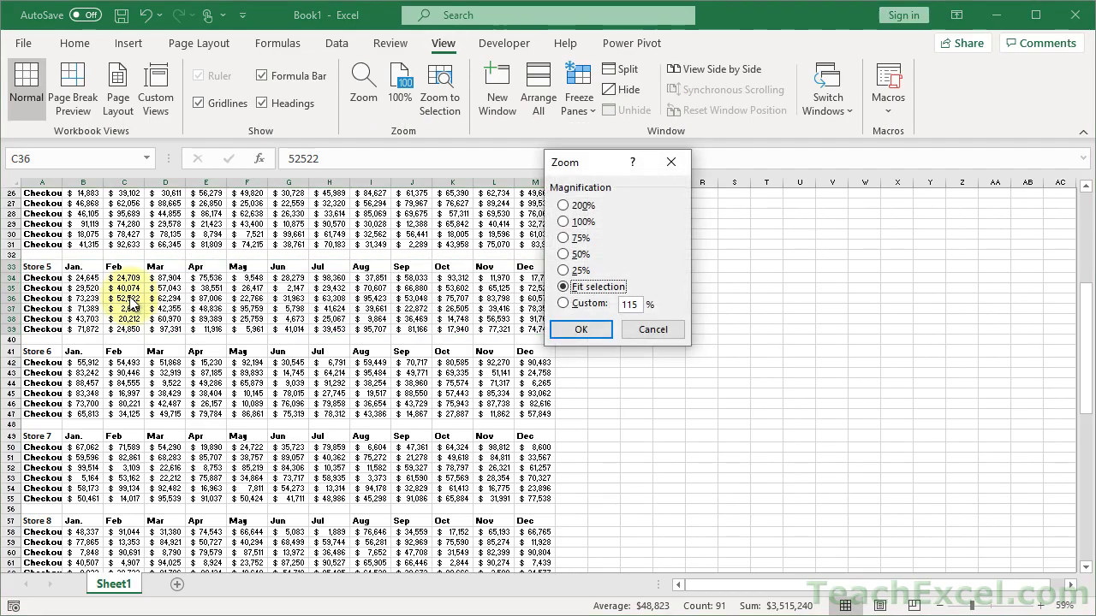
key(Return)
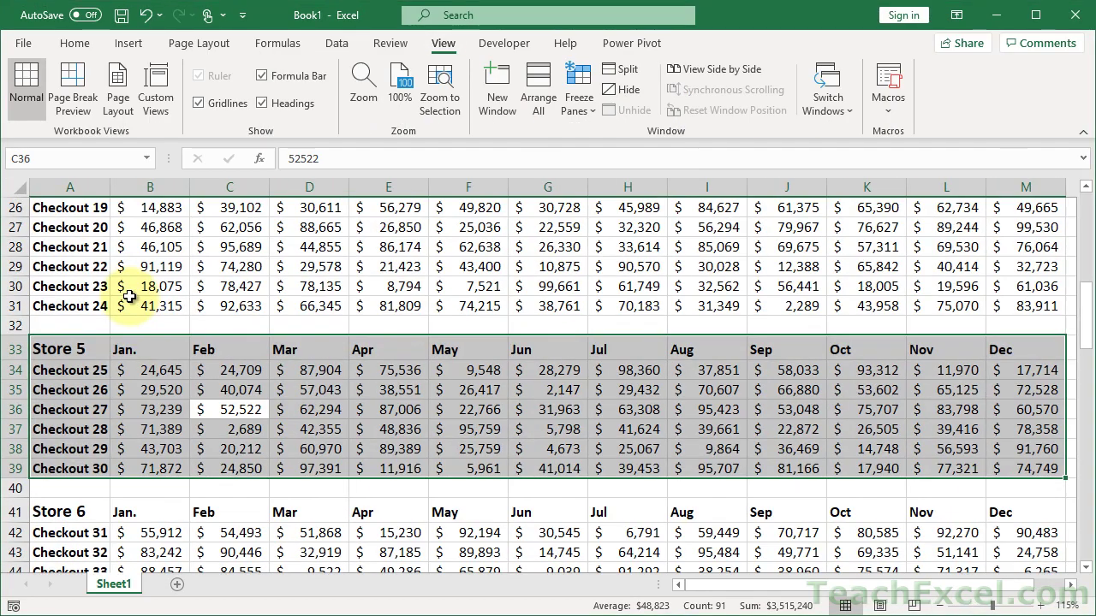
scroll(128, 295, down, 5)
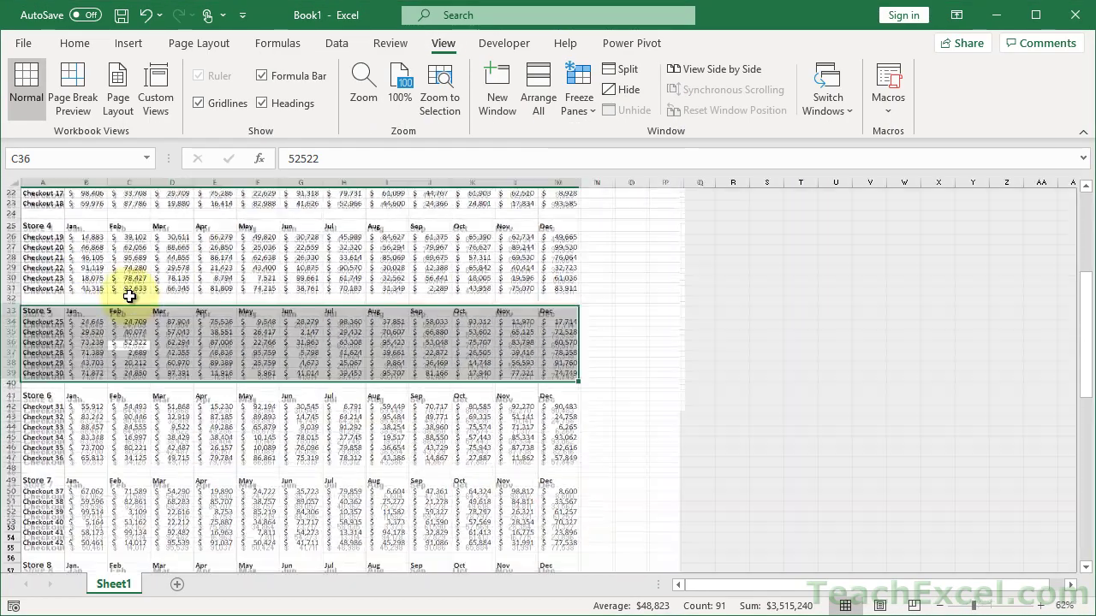
Select the Store 8 block from C59 and fit it to the window at 115%
scroll(128, 296, down, 1)
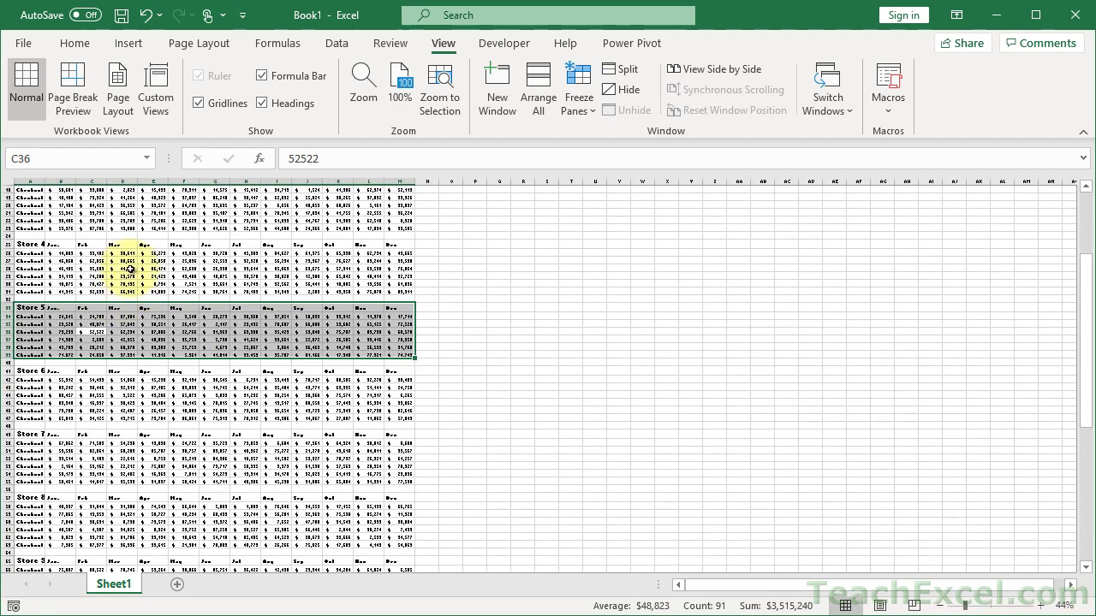
click(129, 268)
scroll(129, 268, down, 9)
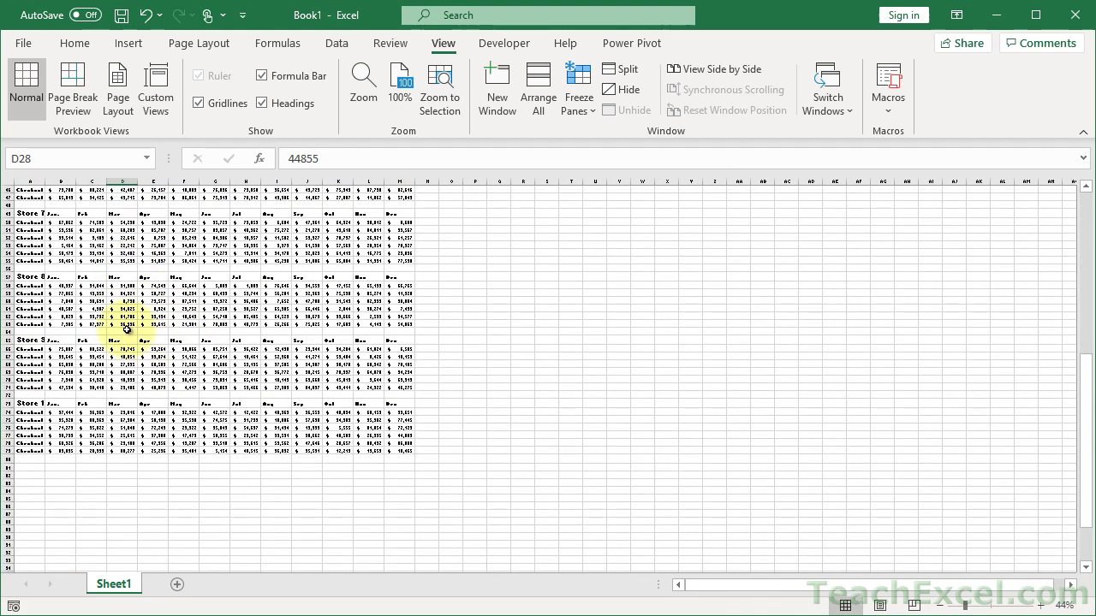
click(82, 294)
key(ctrl+a)
key(alt+w)
key(q)
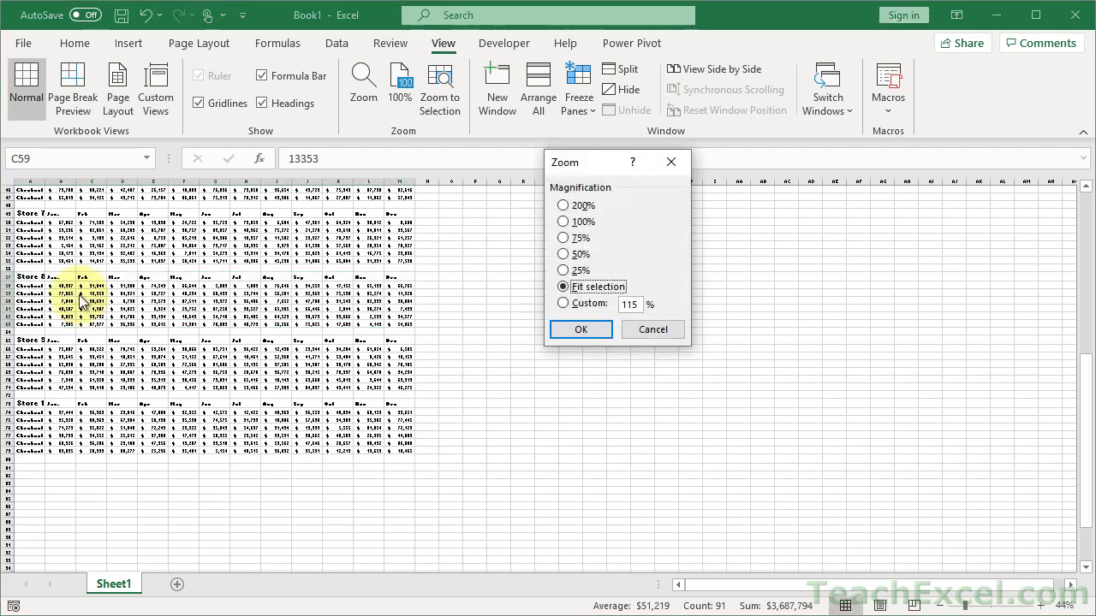
key(Return)
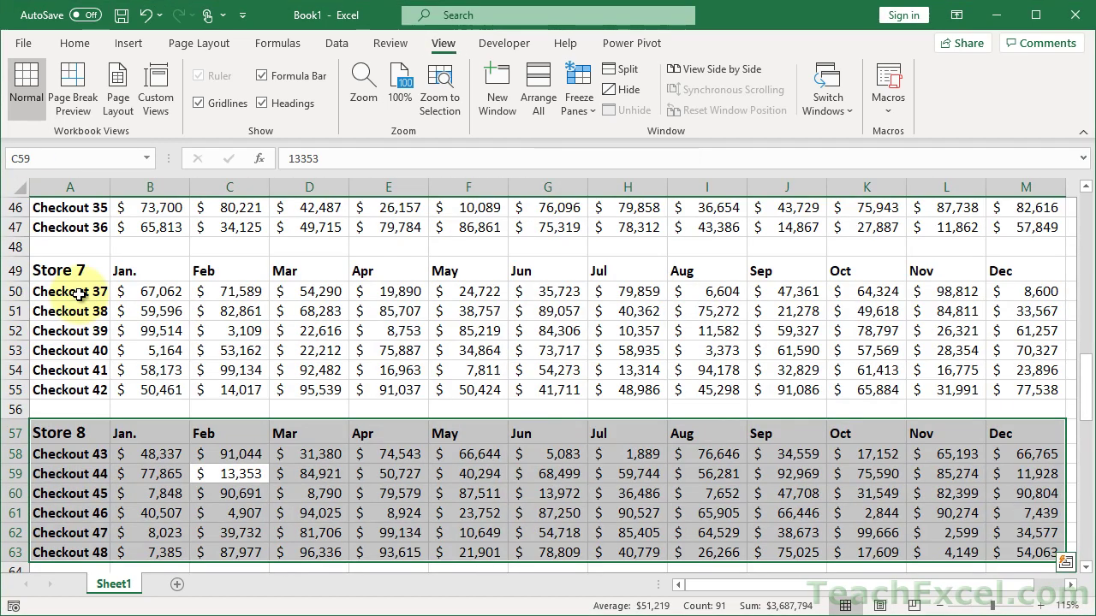
Return the sheet to 100% magnification through the Zoom dialog
scroll(79, 294, down, 2)
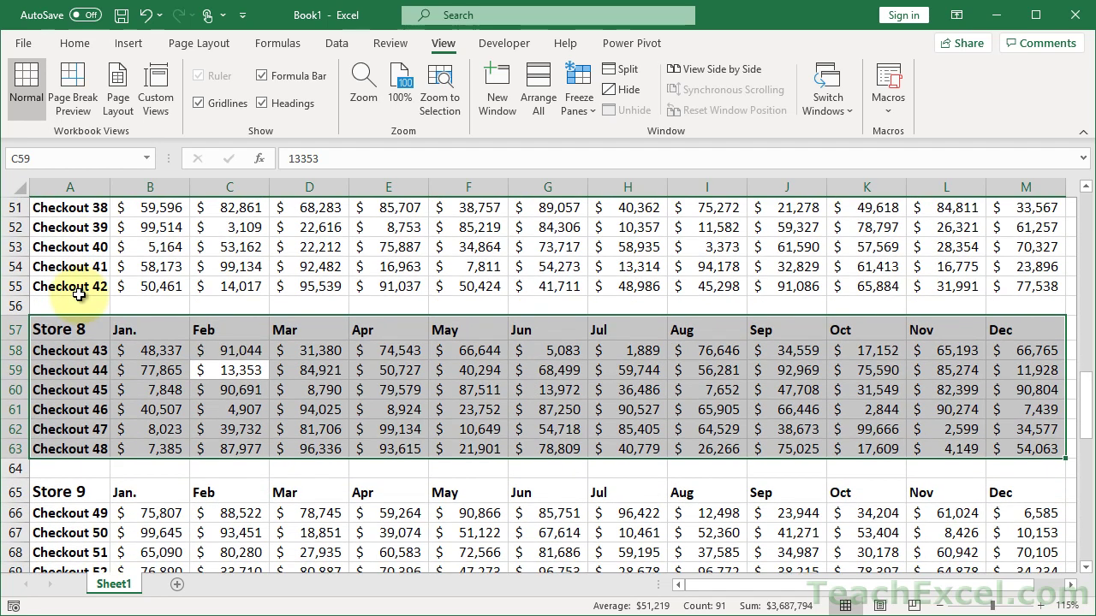
key(alt+w)
key(q)
key(Return)
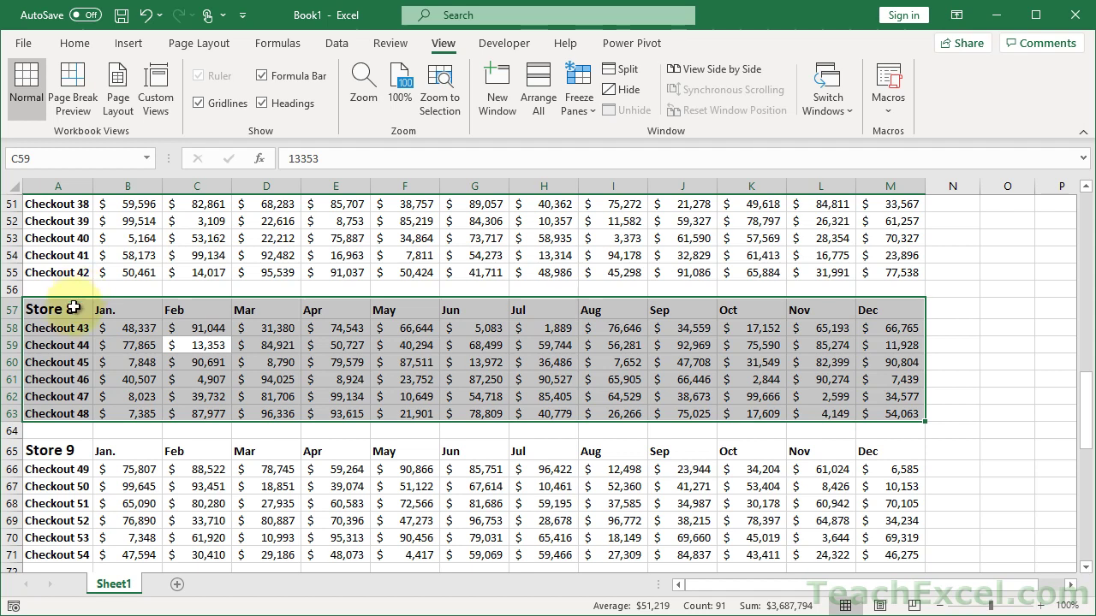
Fit the zoom to the single Store 8 title cell A57, reaching 400%
click(74, 307)
key(alt+w)
key(q)
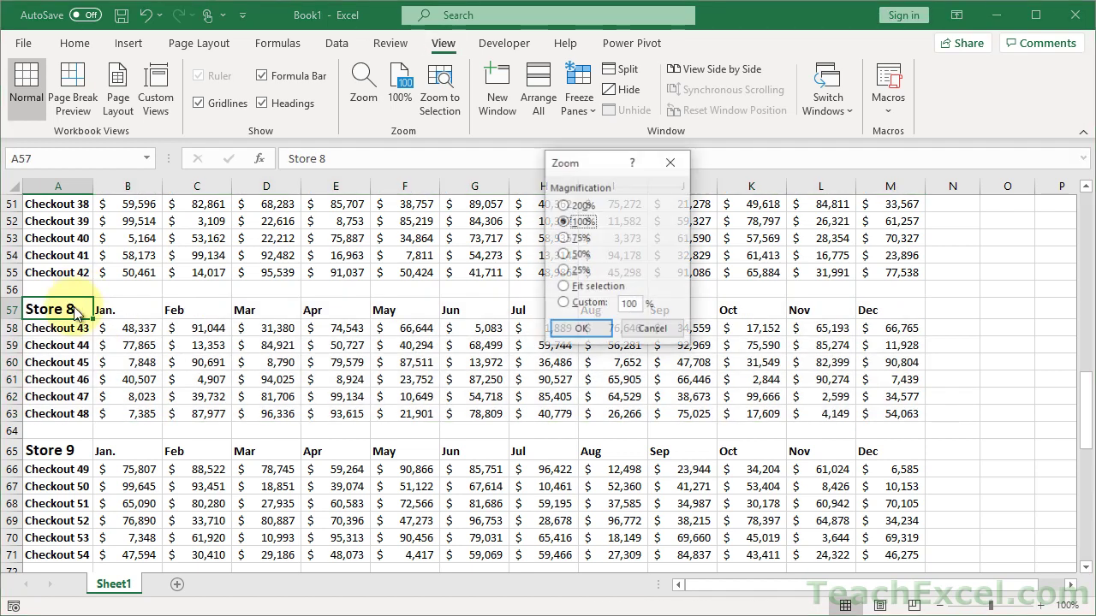
key(alt+f)
key(Return)
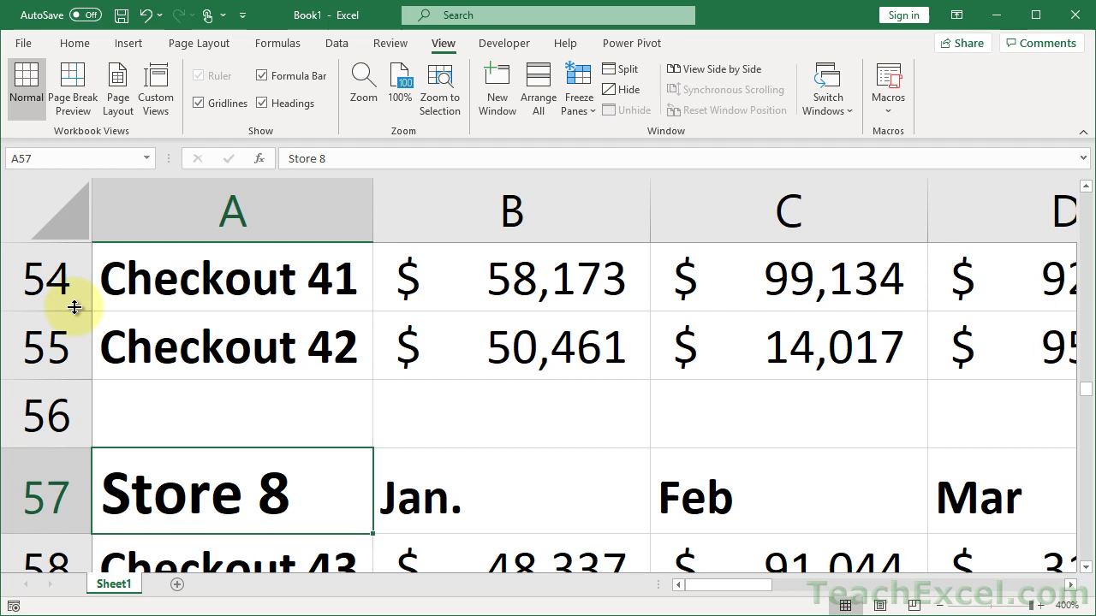
scroll(231, 400, down, 1)
scroll(231, 400, up, 1)
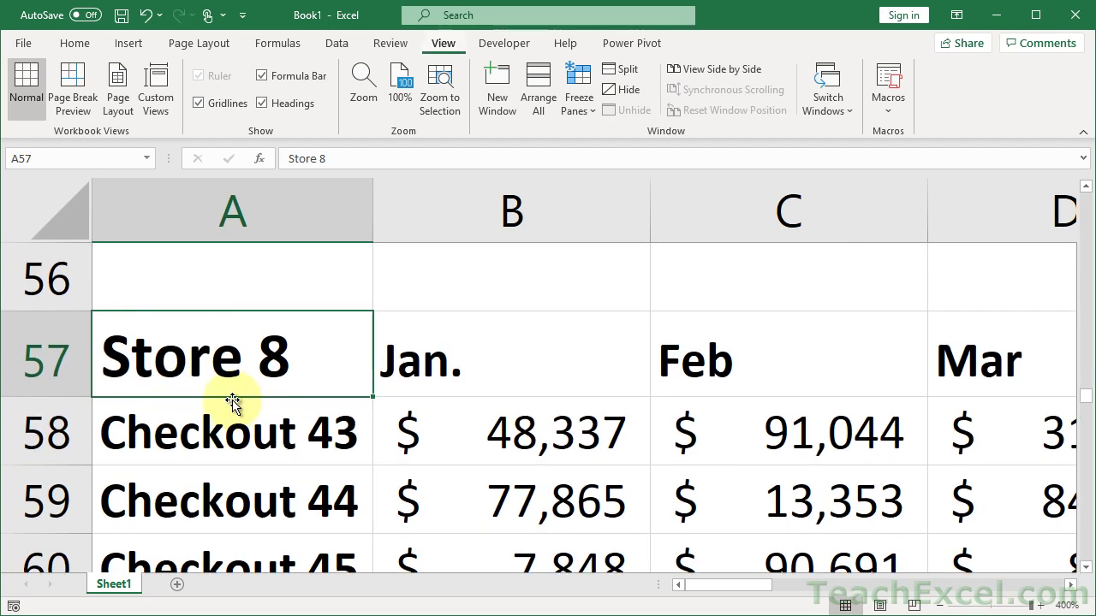
Set the zoom back to 100% and scroll up to the top of the sheet
key(alt+w)
key(q)
key(alt+1)
key(Return)
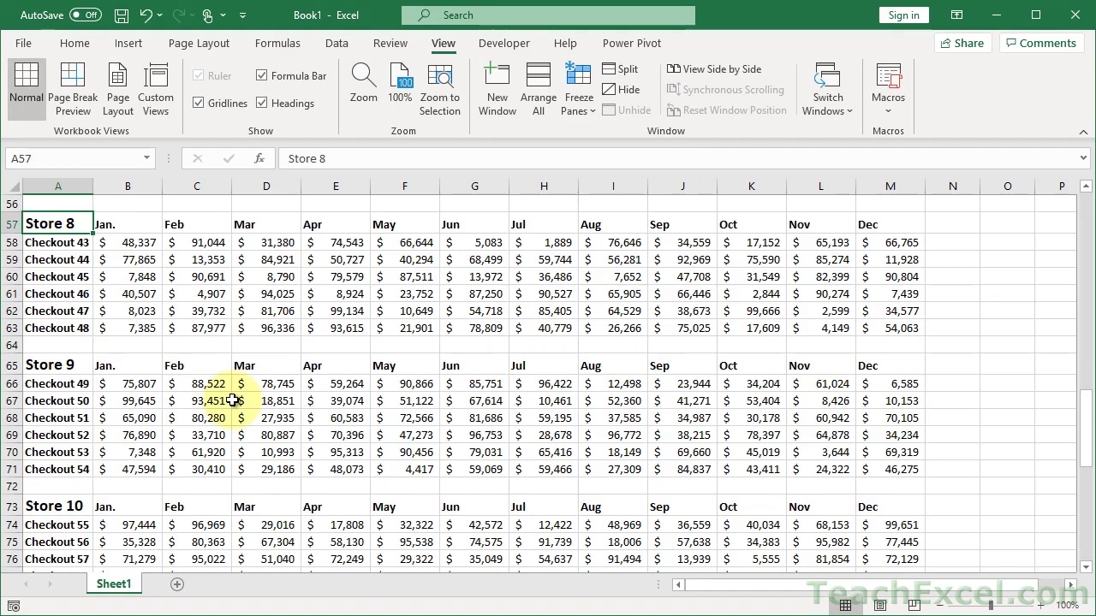
scroll(232, 400, up, 16)
scroll(231, 400, up, 3)
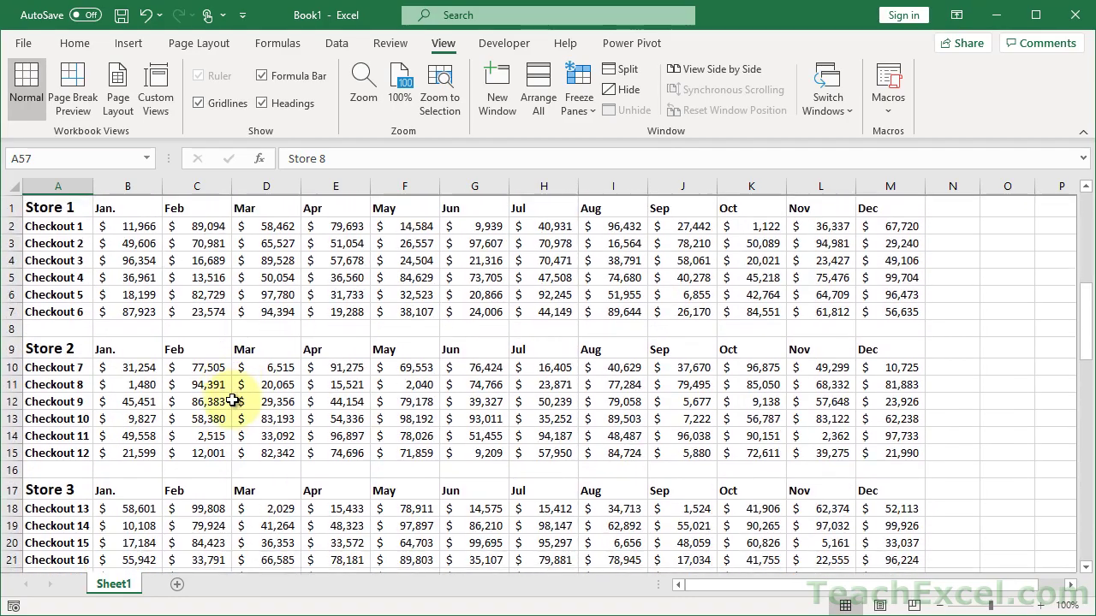
Zoom out, select the Store 2 block from D11, and fit it to the window at 115%
scroll(232, 400, down, 3)
scroll(232, 400, down, 2)
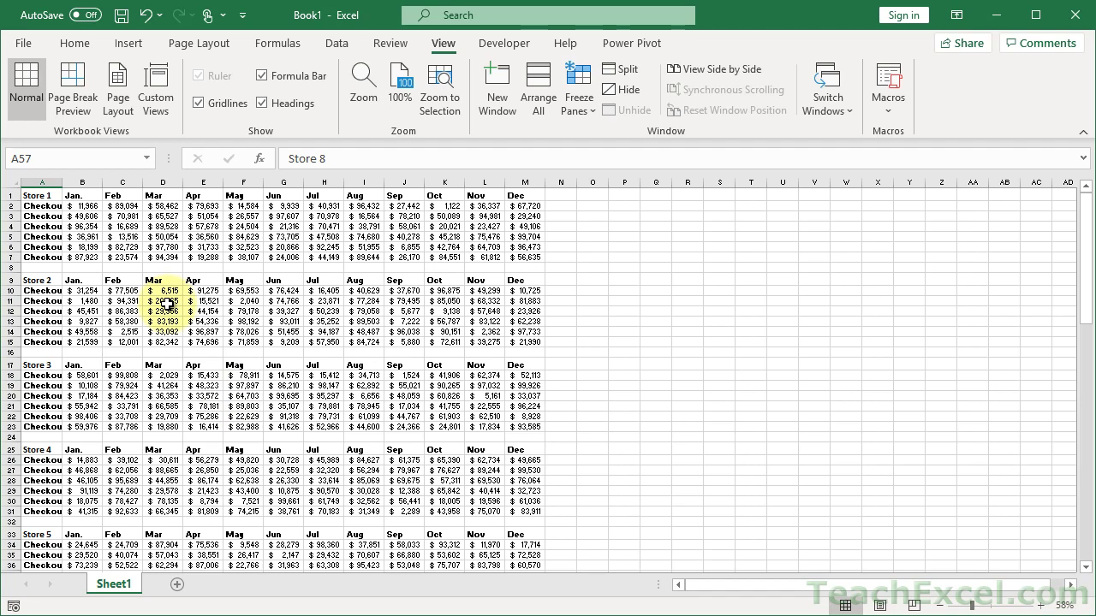
click(167, 302)
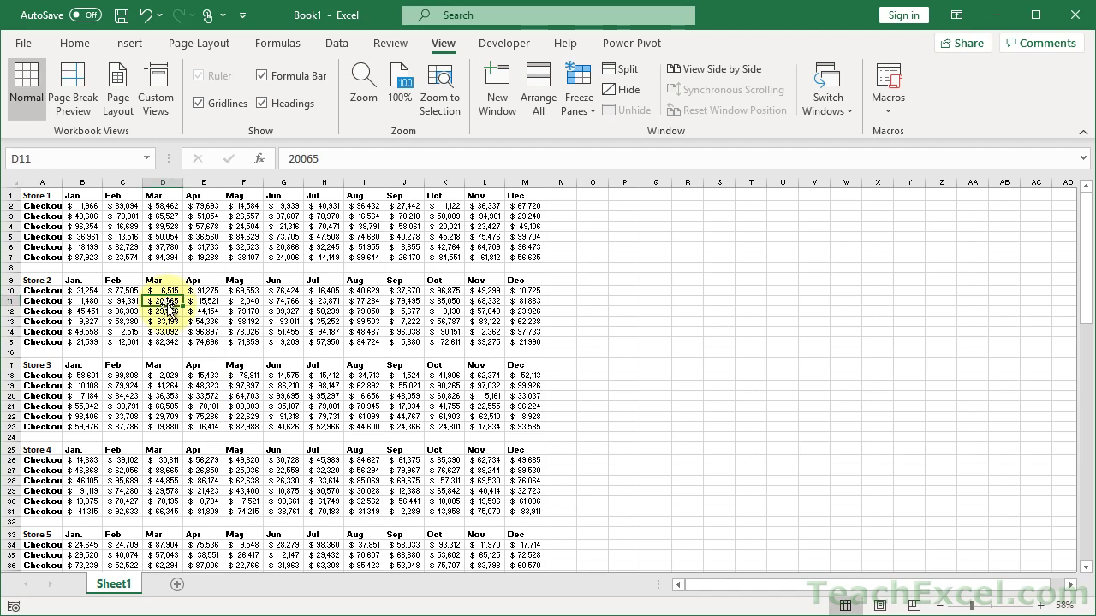
key(ctrl+a)
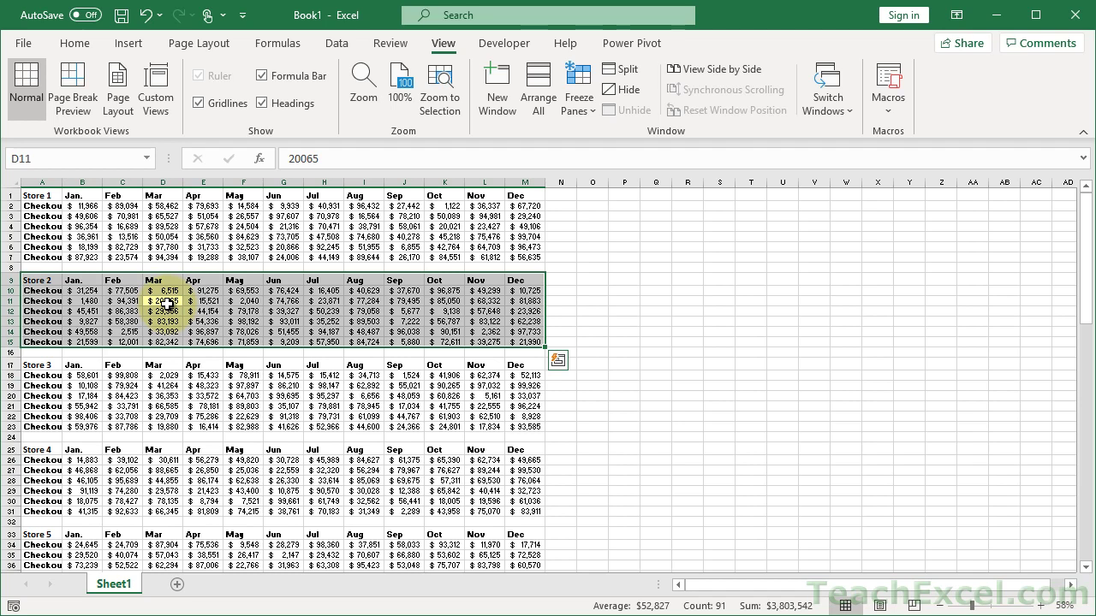
key(alt)
key(w)
key(q)
key(Return)
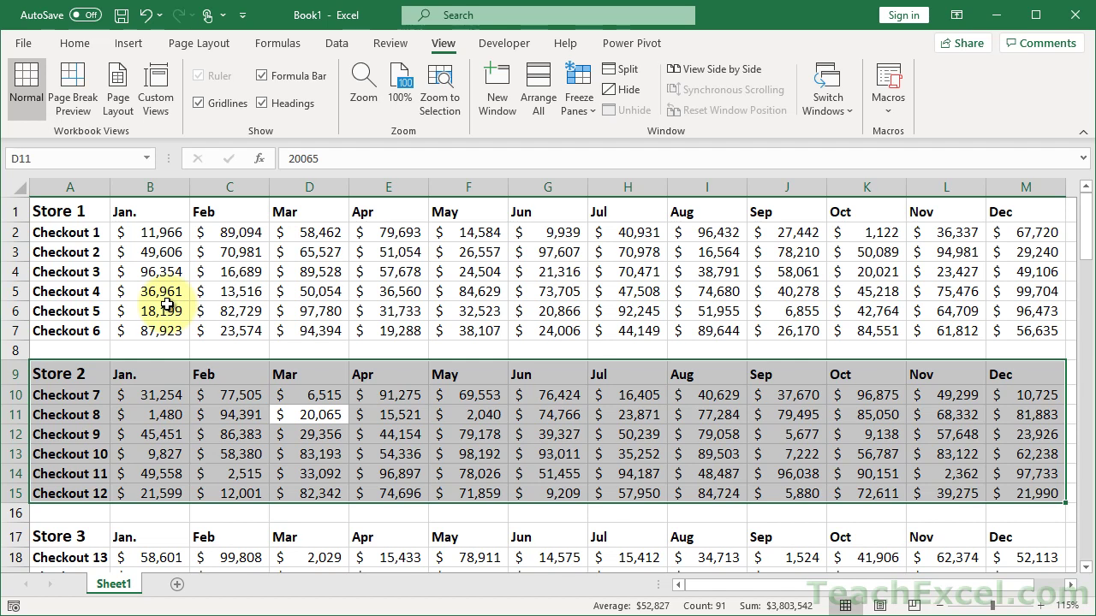
Enter 45 in the Zoom dialog's Custom box so Stores 1–5 show at once
key(alt)
key(q)
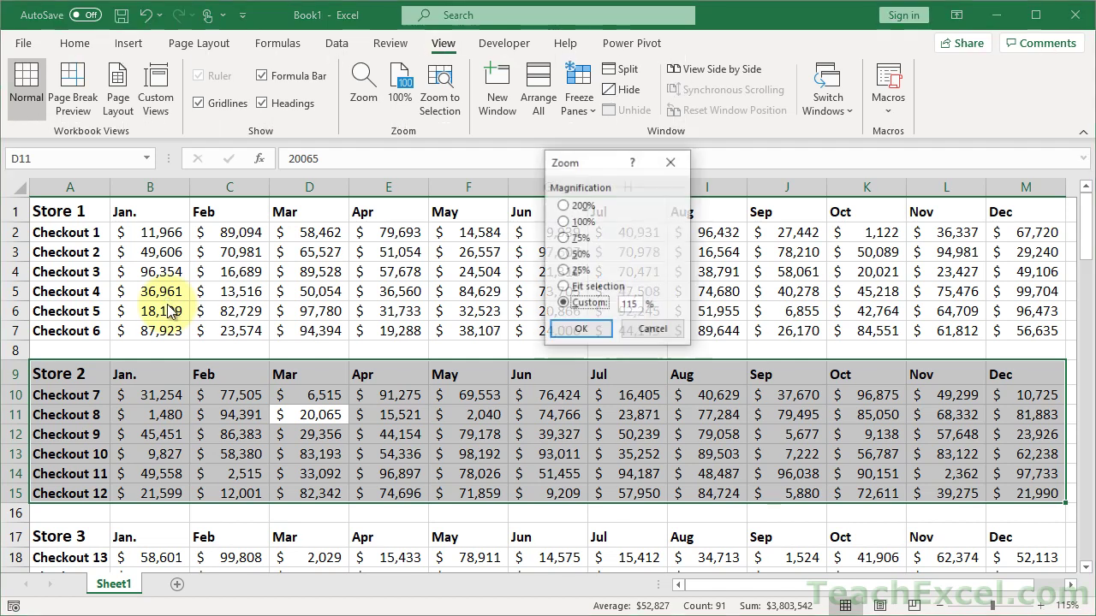
key(Tab)
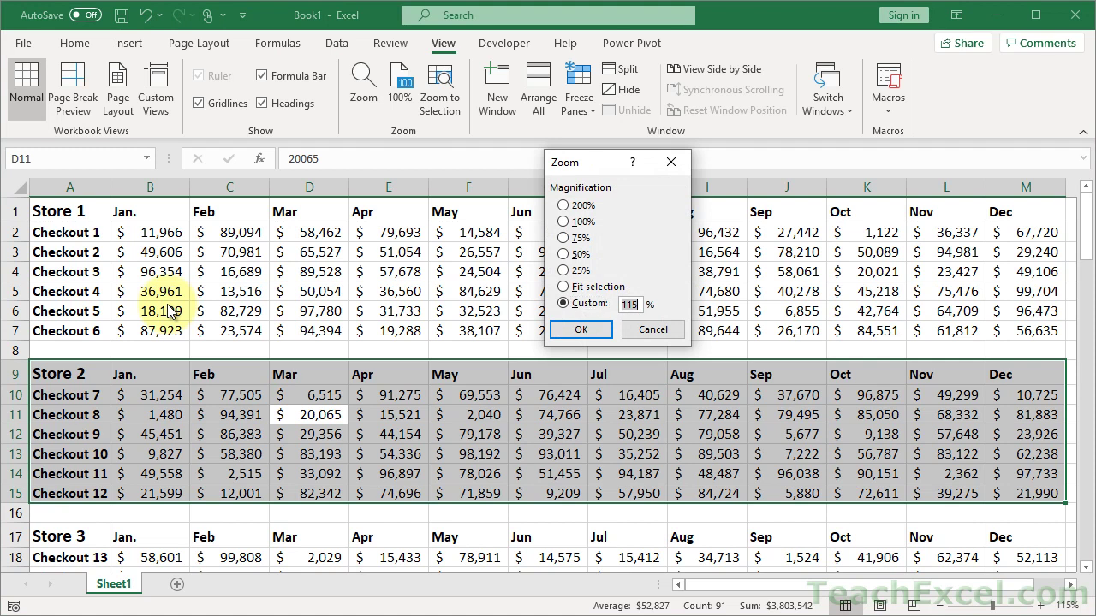
text(4)
text(45)
key(Return)
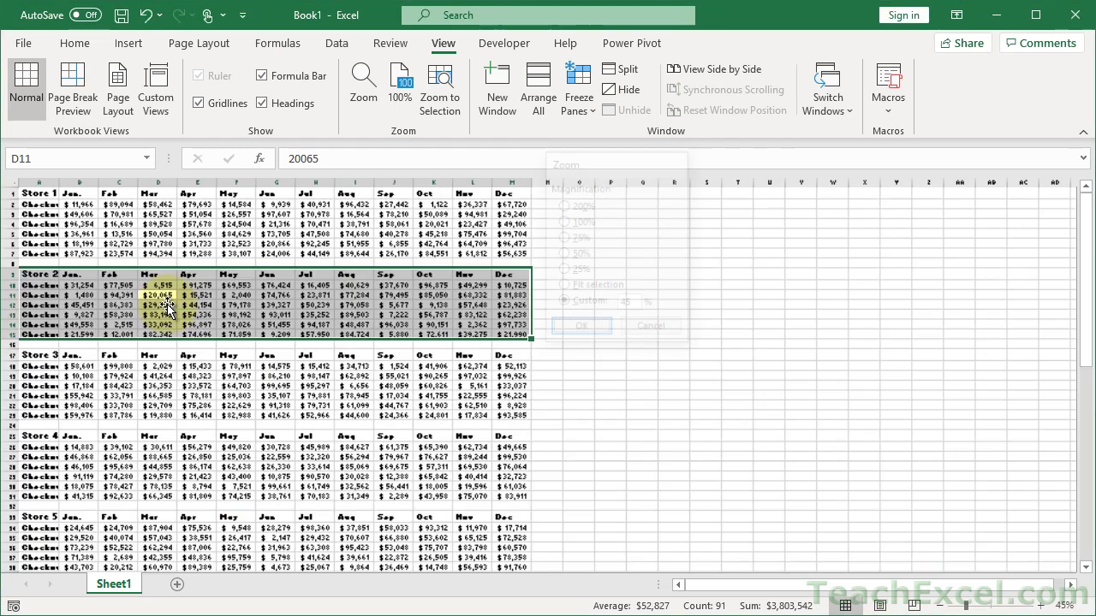